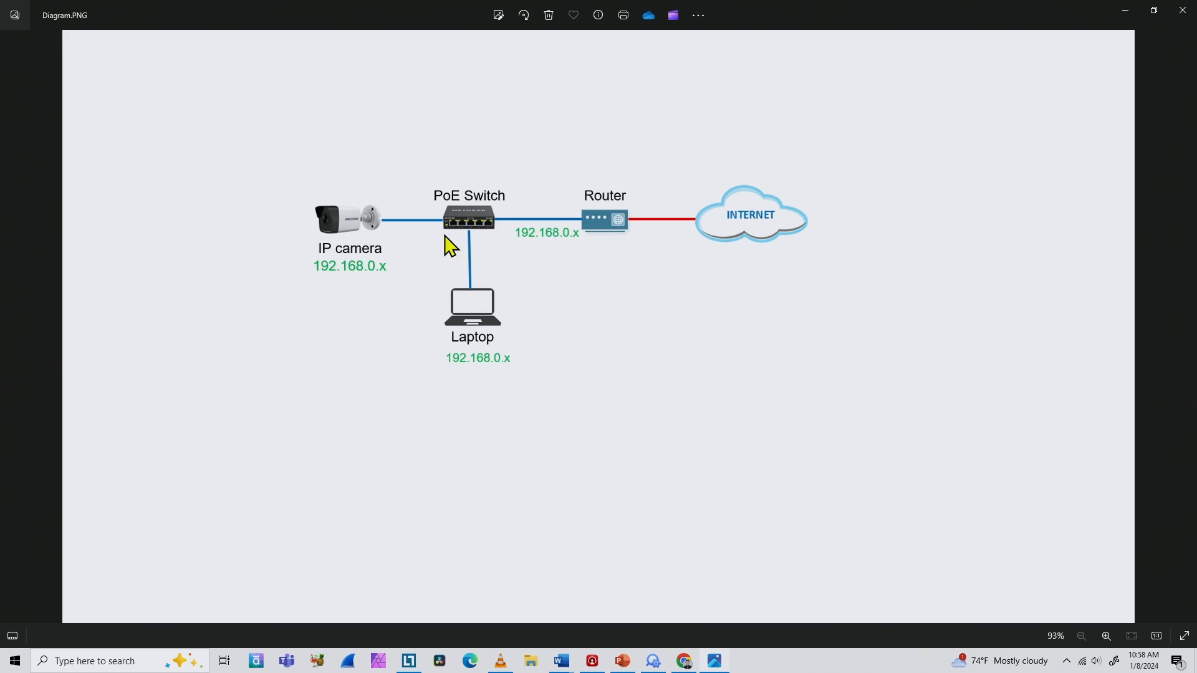
Step: Compare the camera's IP and MAC address in SADP with its entry in the router's attached devices list
{"action": "left_click", "coordinate": [660, 664]}
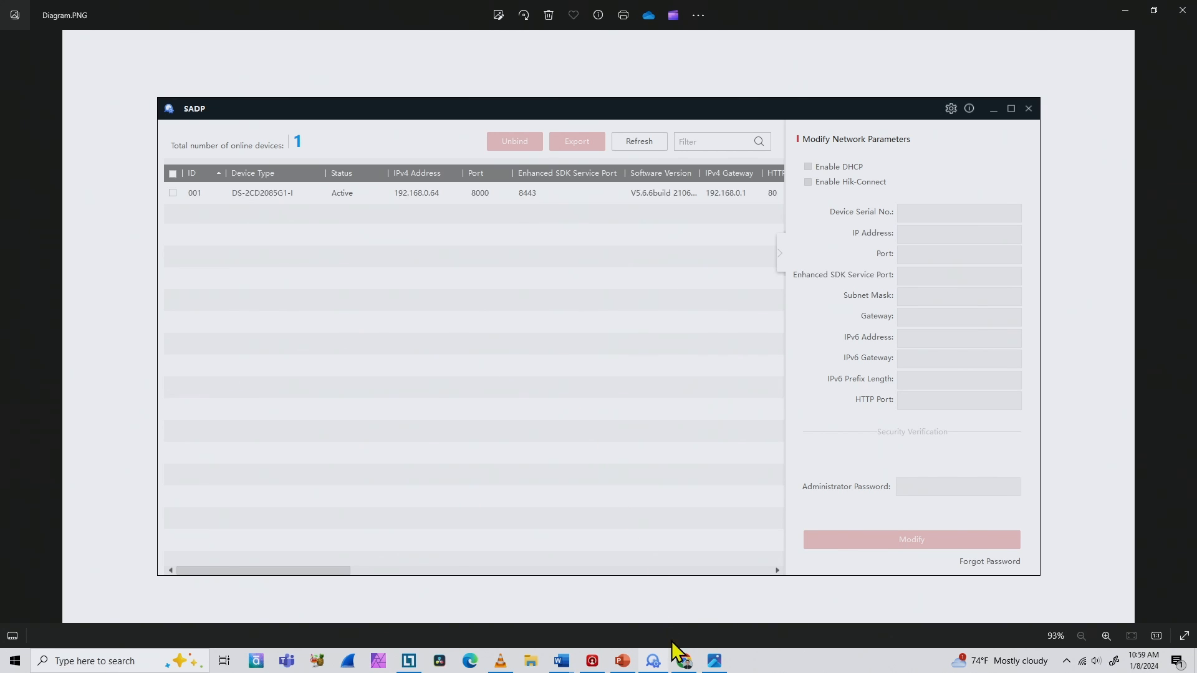
{"action": "left_click", "coordinate": [685, 662]}
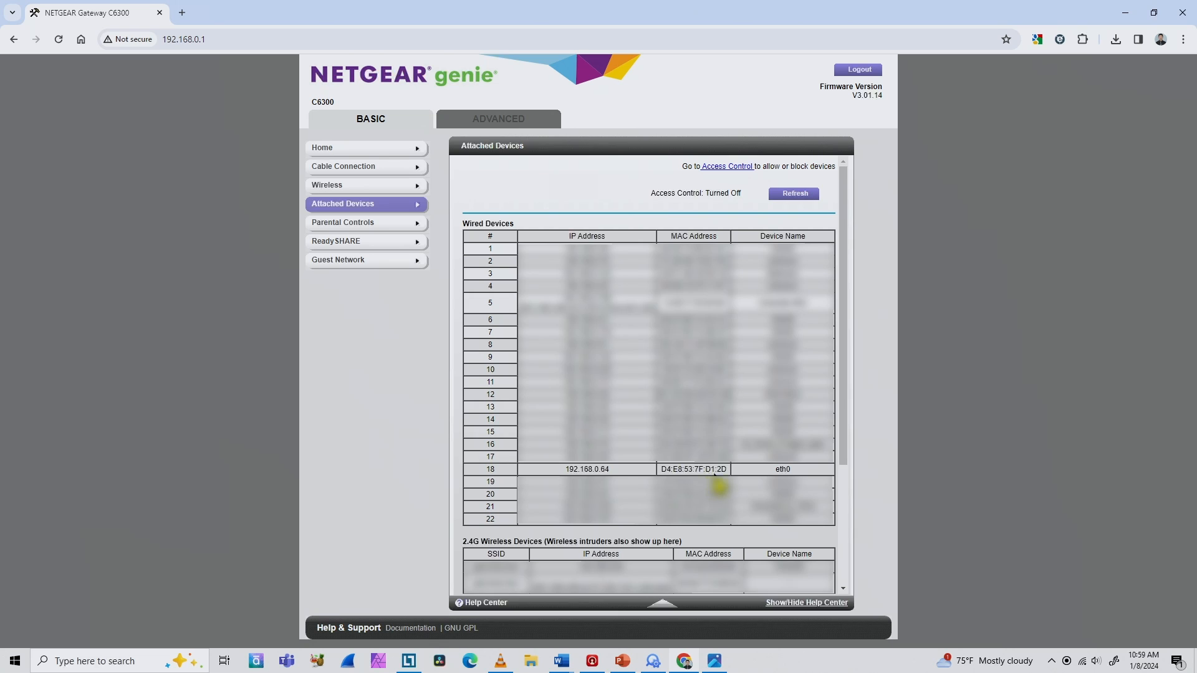
{"action": "left_click", "coordinate": [653, 662]}
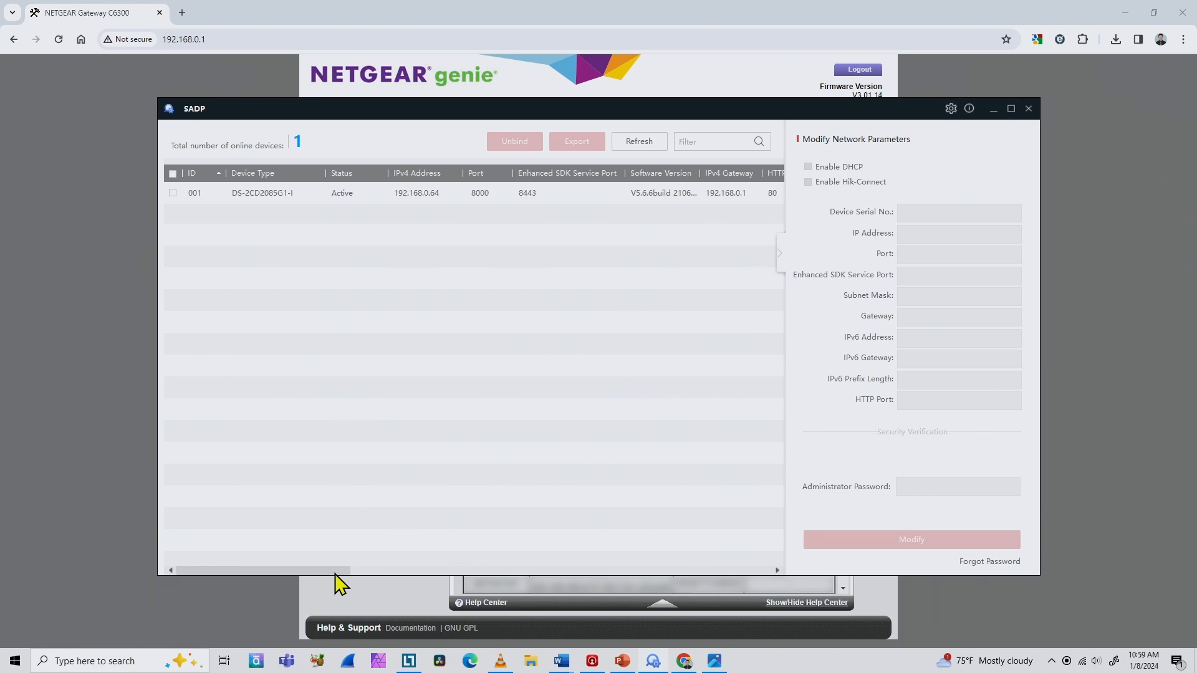
{"action": "left_click_drag", "start_coordinate": [344, 570], "coordinate": [484, 571]}
{"action": "left_click", "coordinate": [483, 193]}
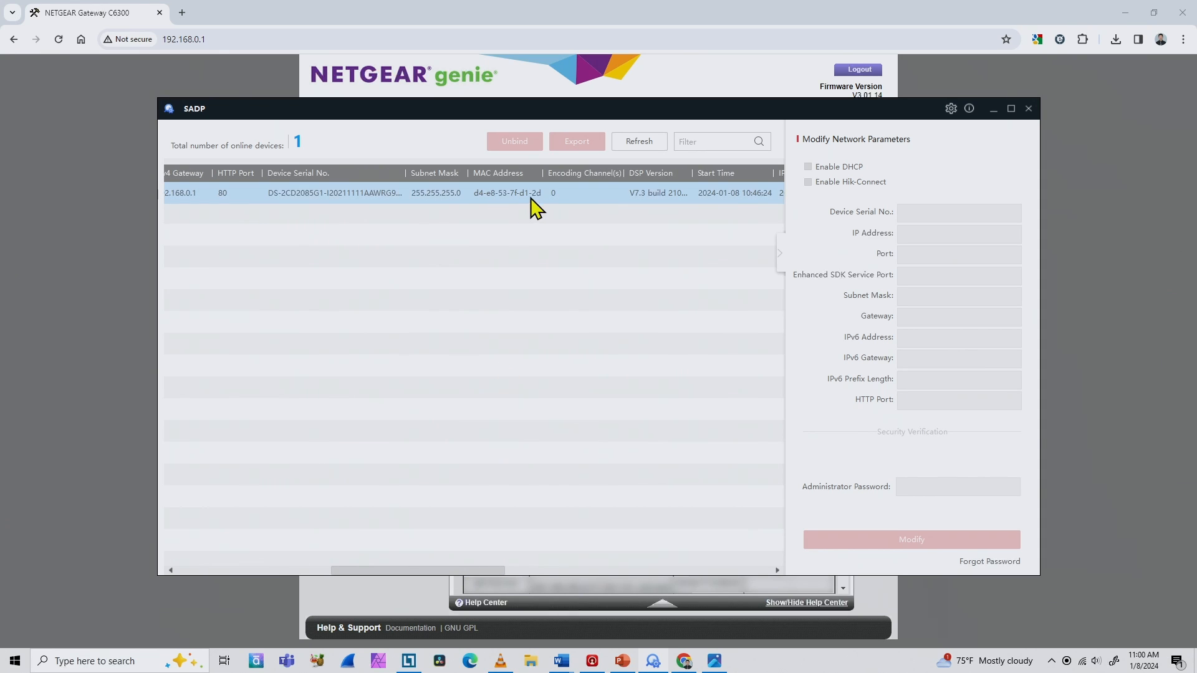
{"action": "left_click_drag", "start_coordinate": [440, 570], "coordinate": [248, 558]}
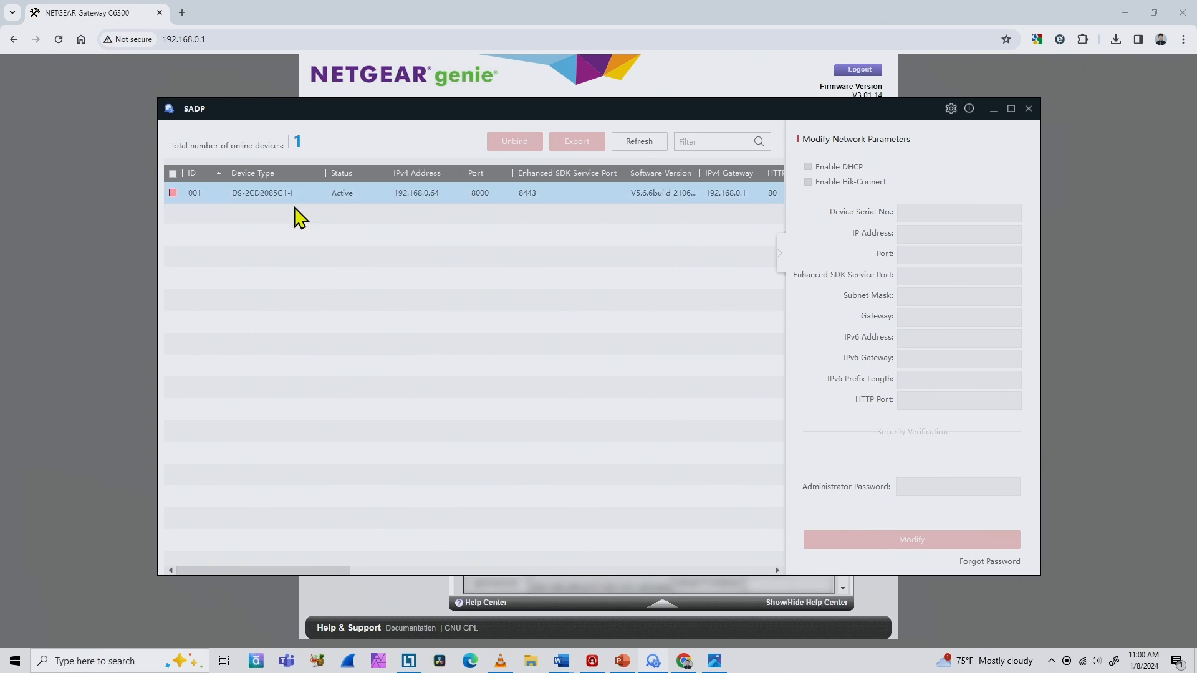
{"action": "left_click", "coordinate": [144, 265]}
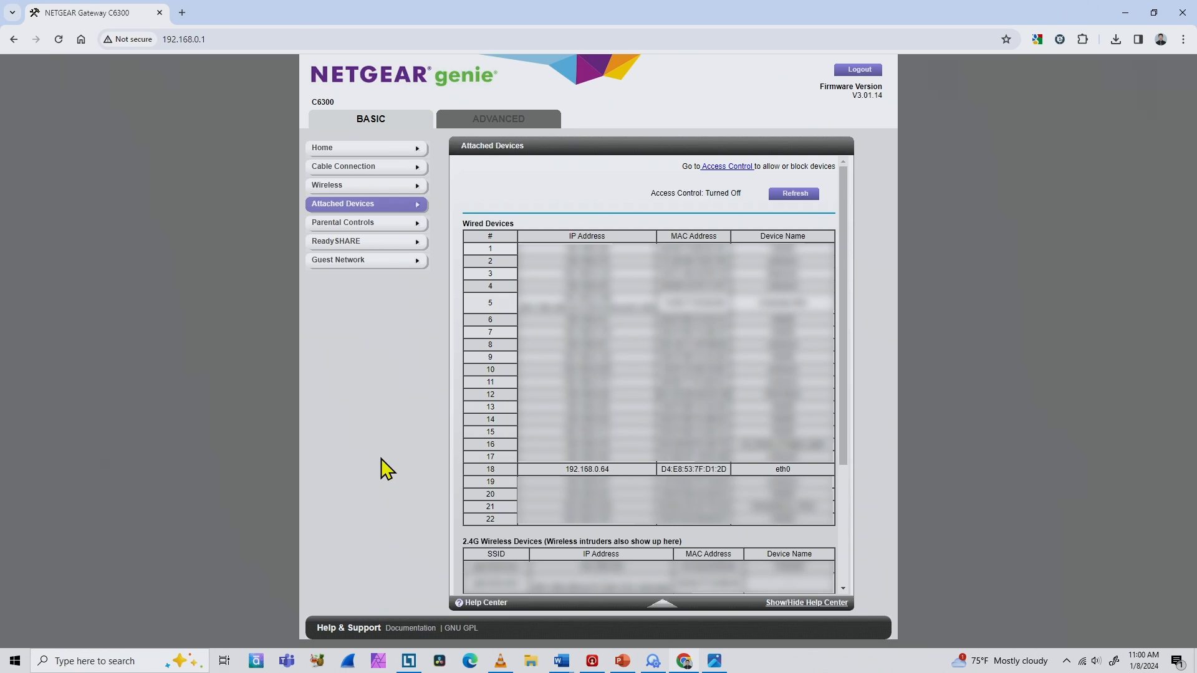
Step: Switch to SADP and enable DHCP on the DS-2CD2085G1-I camera, authorising the change with the administrator password
{"action": "left_click", "coordinate": [655, 662]}
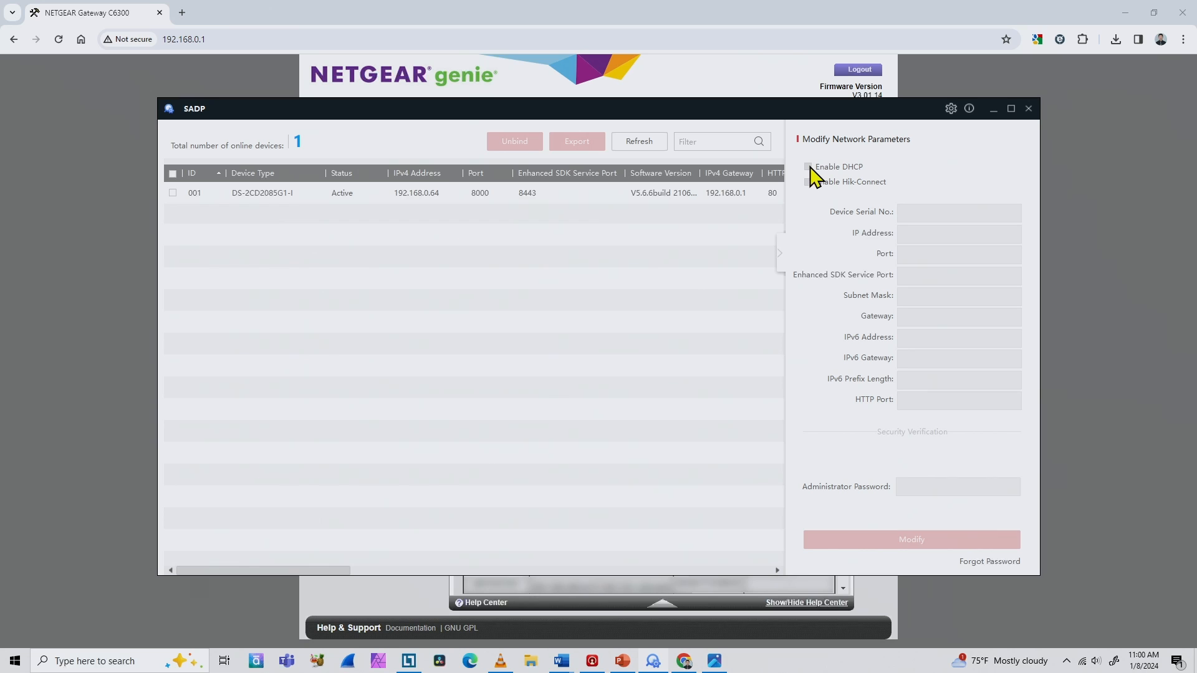
{"action": "left_click", "coordinate": [173, 193]}
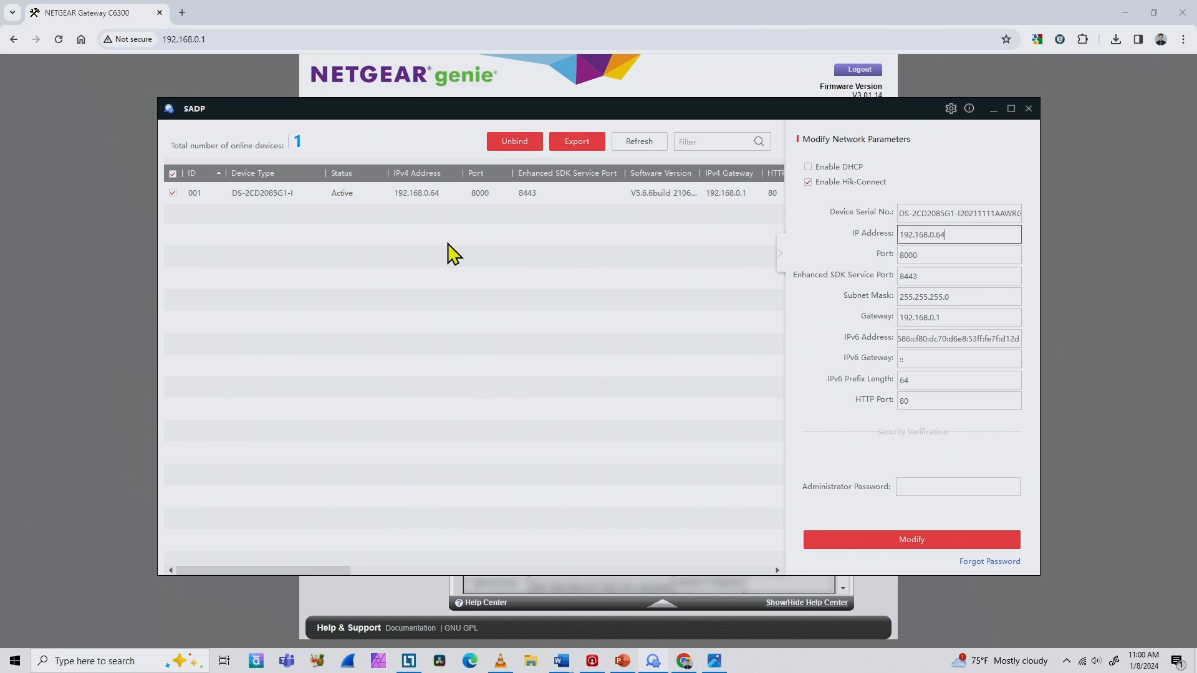
{"action": "left_click", "coordinate": [808, 167]}
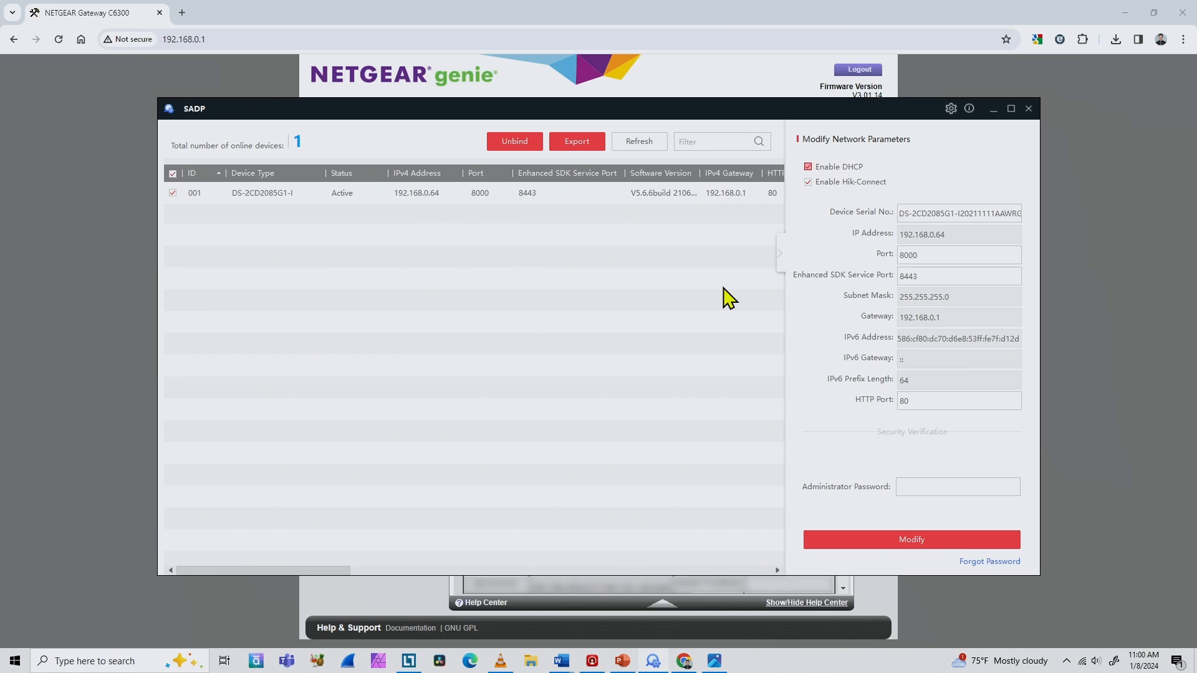
{"action": "left_click", "coordinate": [906, 485]}
{"action": "type", "text": "***"}
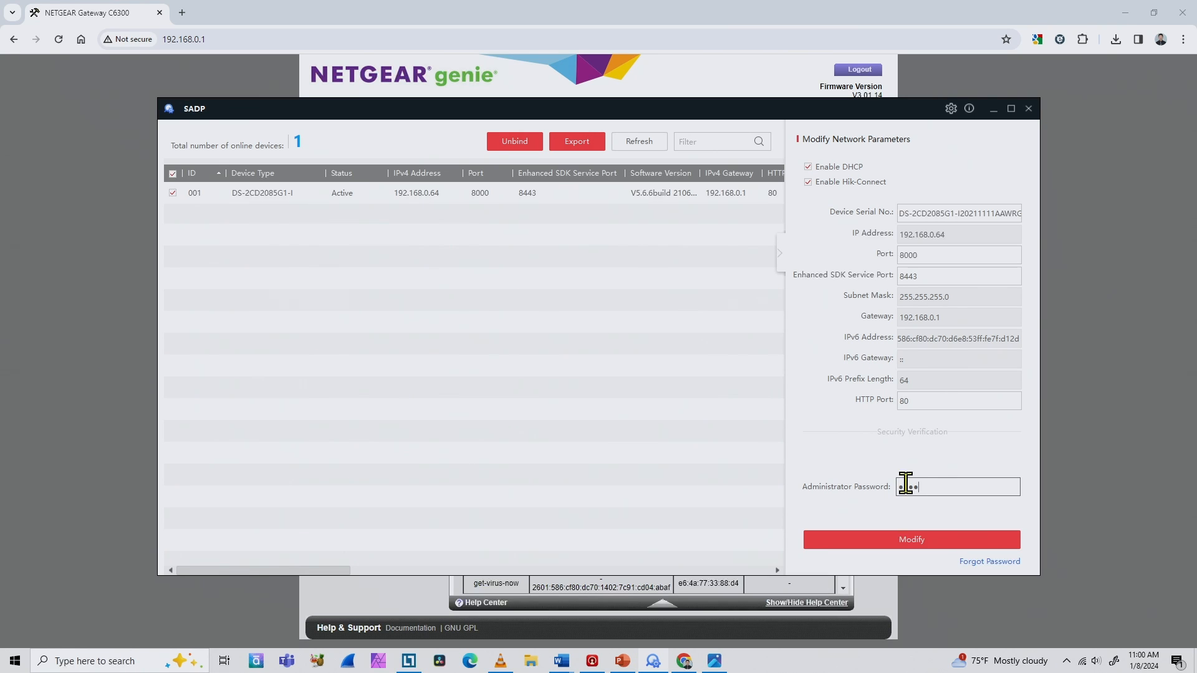
{"action": "left_click", "coordinate": [913, 535]}
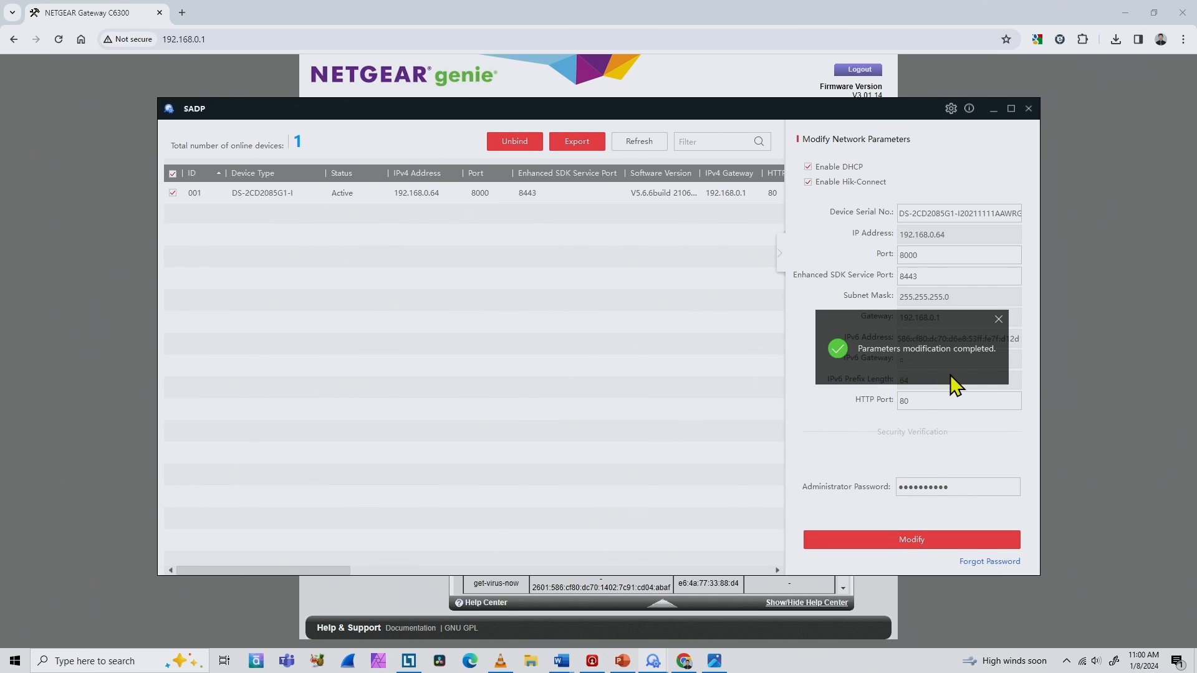
{"action": "left_click", "coordinate": [999, 320]}
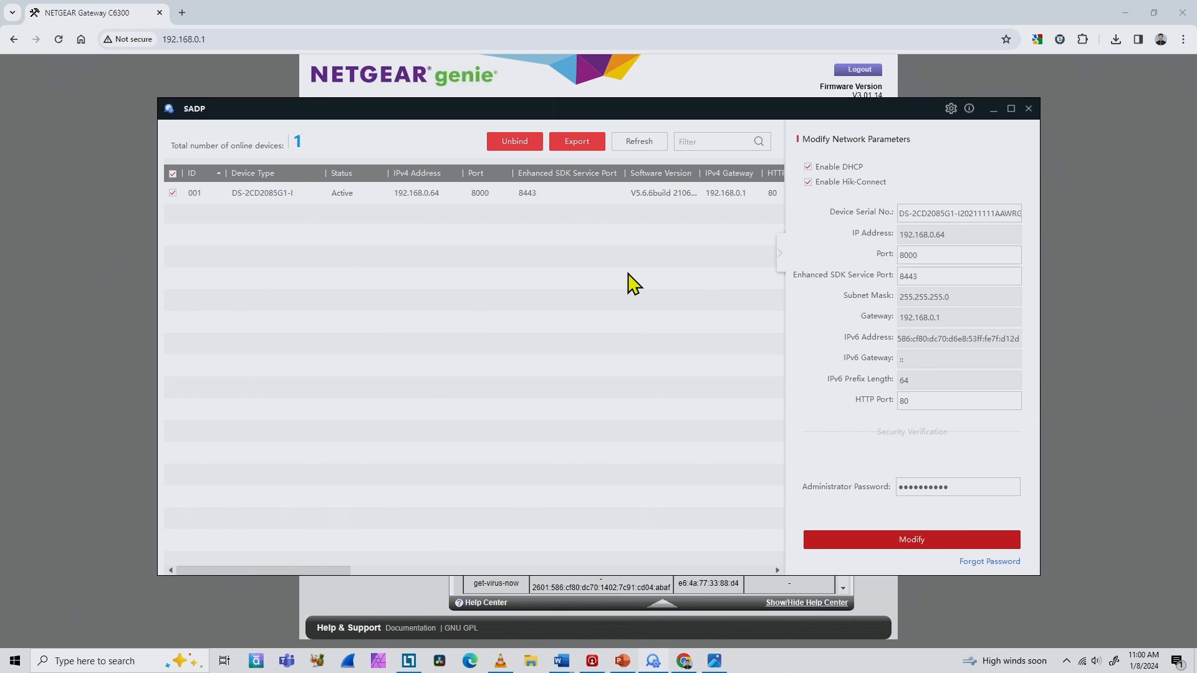
Step: Refresh the SADP device list and reload the router's attached devices to check the camera's assigned IP address
{"action": "left_click", "coordinate": [633, 148]}
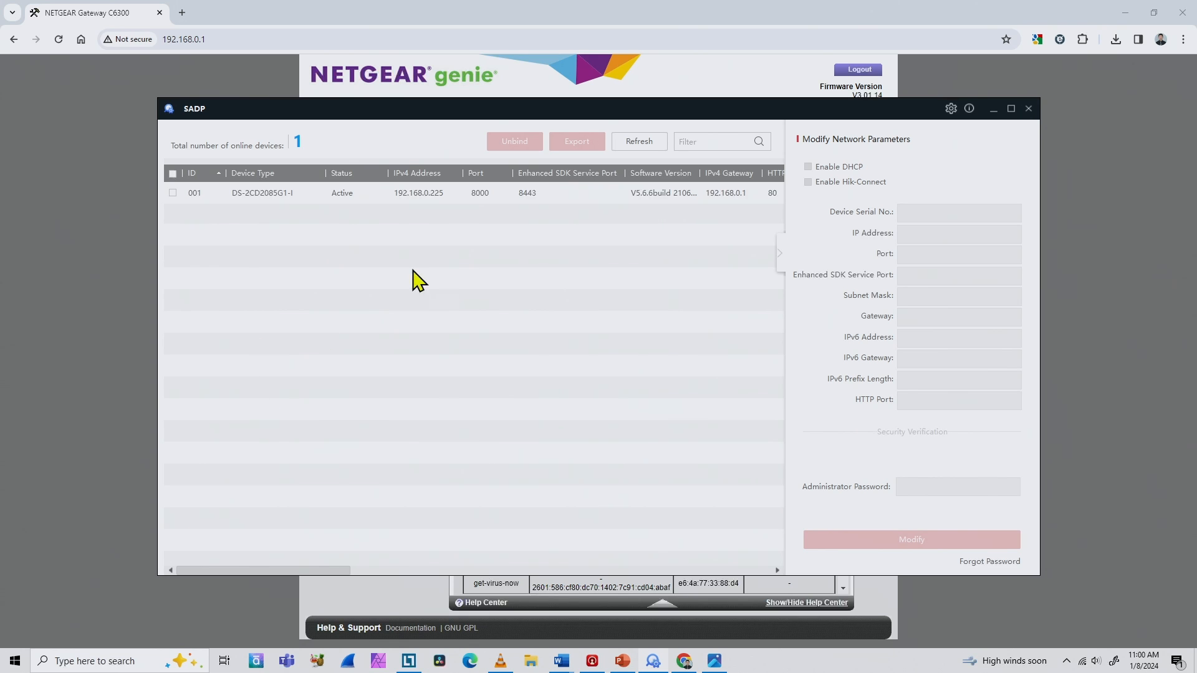
{"action": "left_click", "coordinate": [133, 276]}
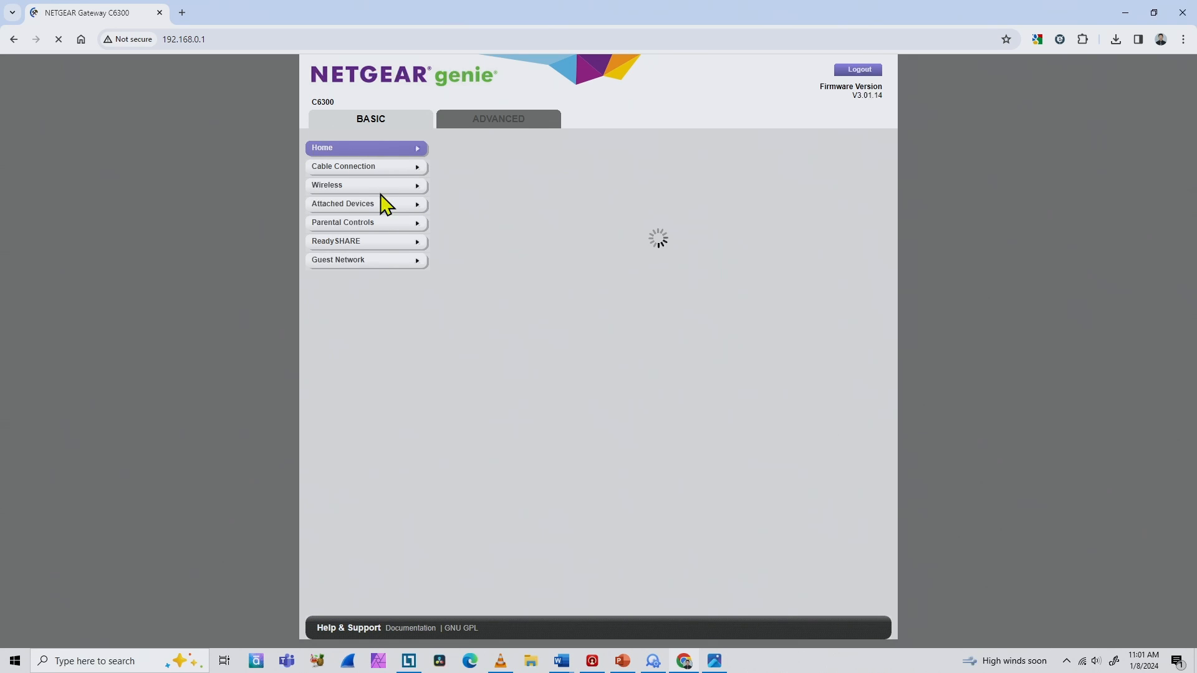
{"action": "left_click", "coordinate": [374, 212]}
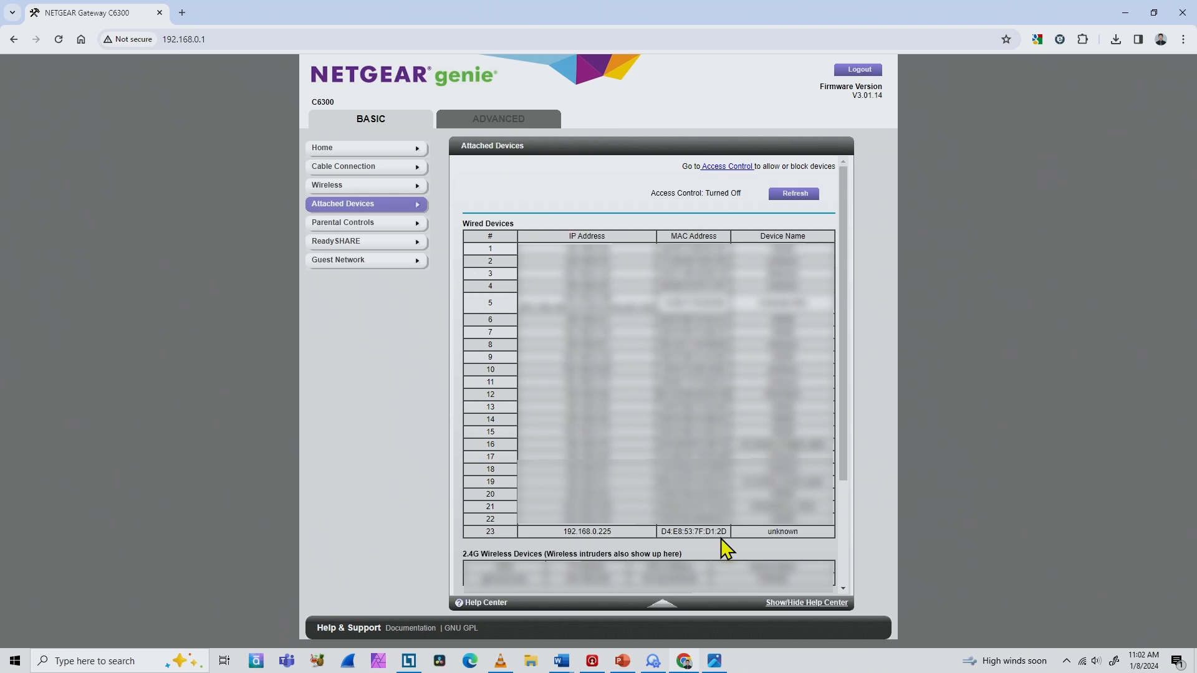
Step: Open the camera's web login page from its SADP entry and log in as admin with the account password
{"action": "left_click", "coordinate": [653, 661]}
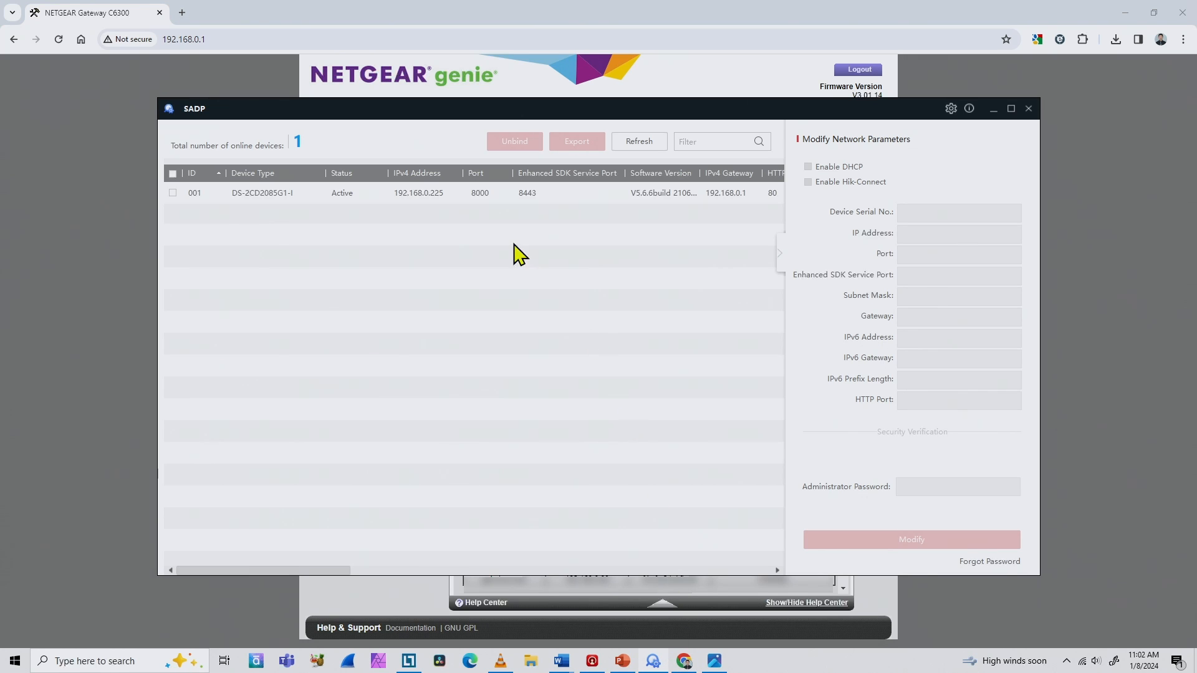
{"action": "left_click", "coordinate": [410, 197]}
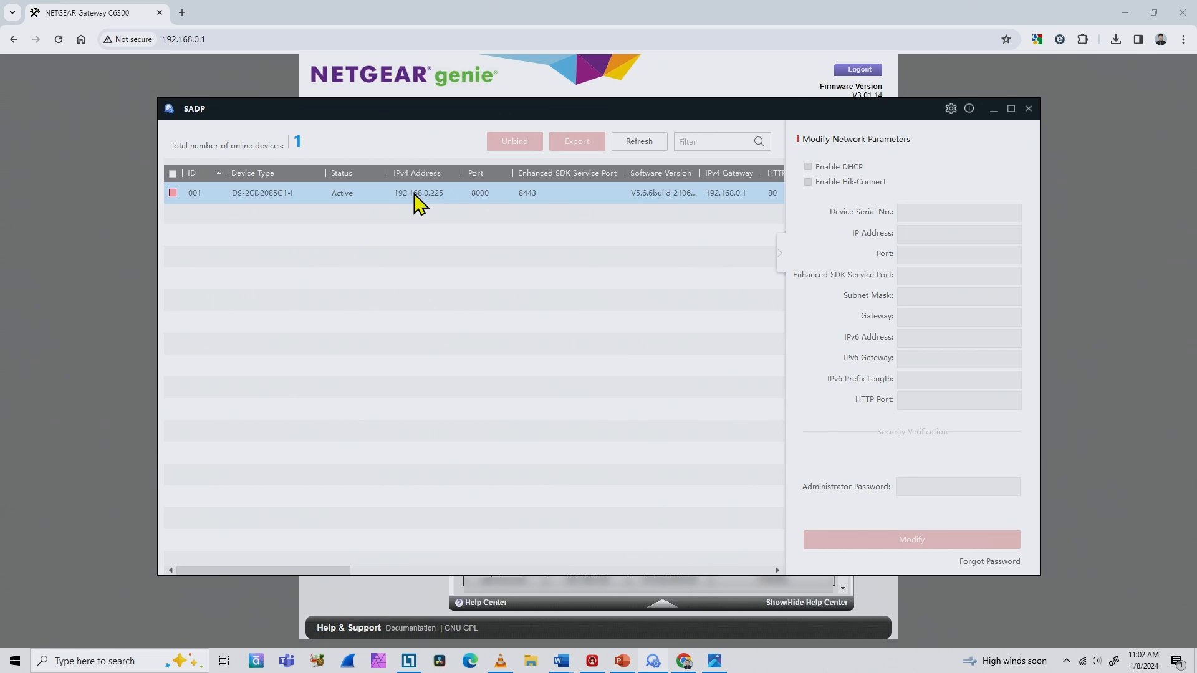
{"action": "left_click", "coordinate": [414, 195]}
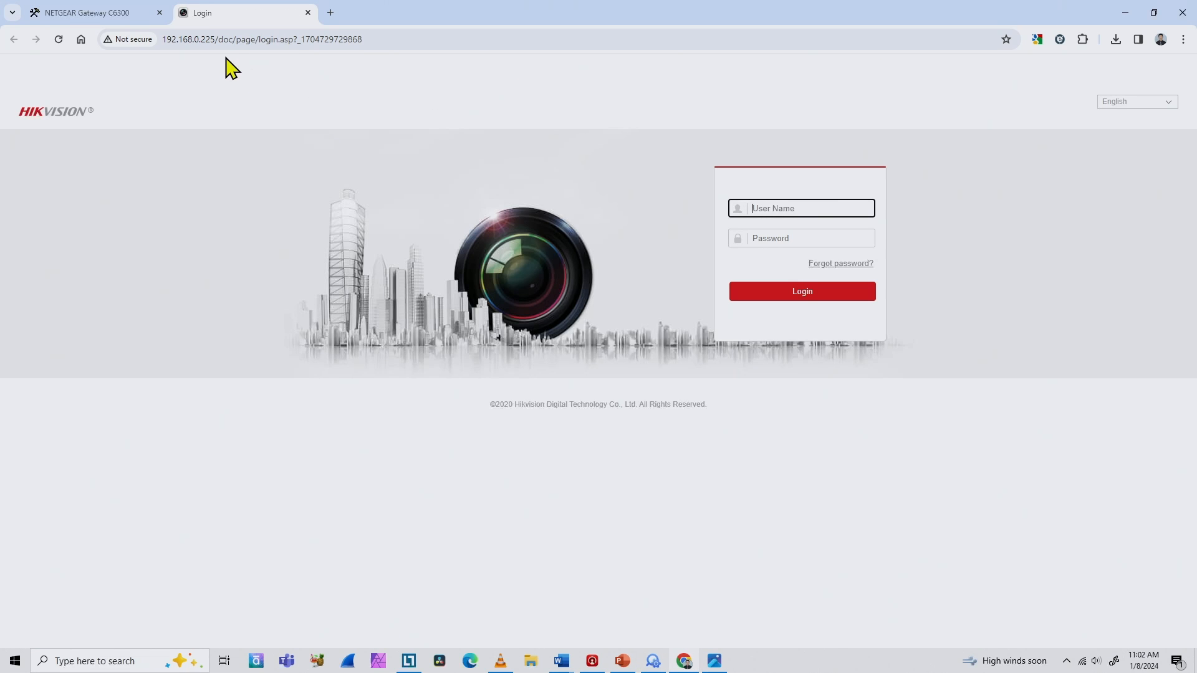
{"action": "left_click", "coordinate": [850, 209]}
{"action": "type", "text": "admin"}
{"action": "key", "text": "Tab"}
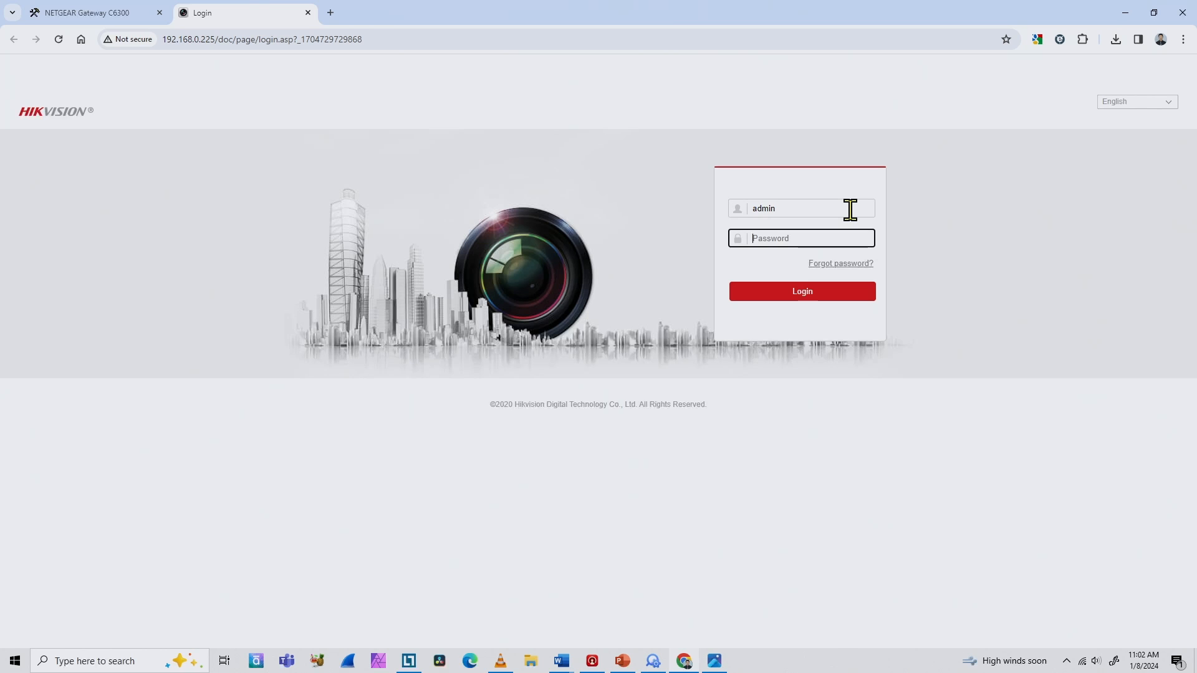
{"action": "key", "text": "Return"}
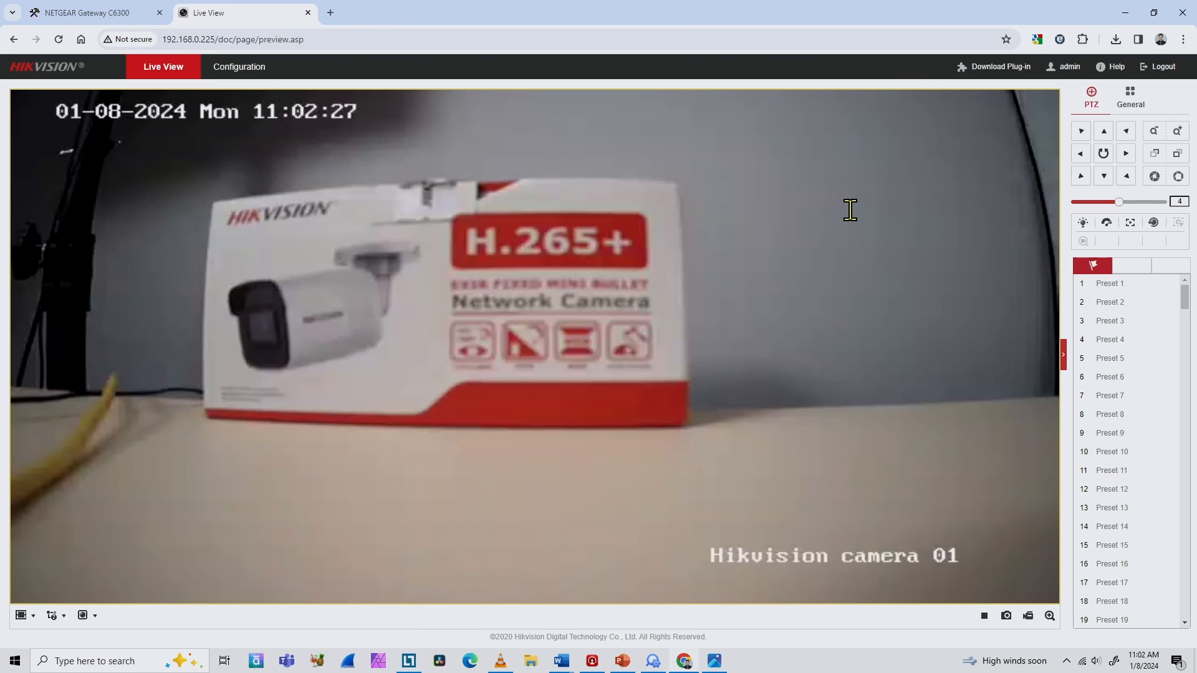
Step: Open the camera's TCP/IP network configuration and turn off DHCP
{"action": "left_click", "coordinate": [244, 71]}
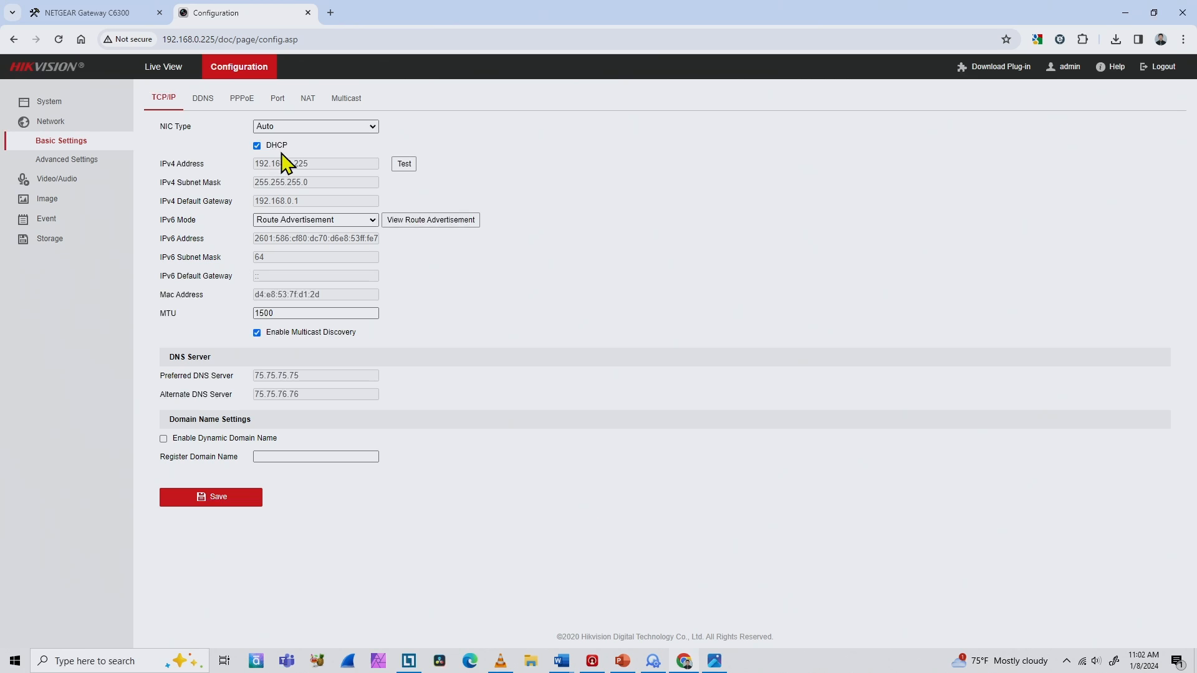
{"action": "left_click", "coordinate": [257, 147]}
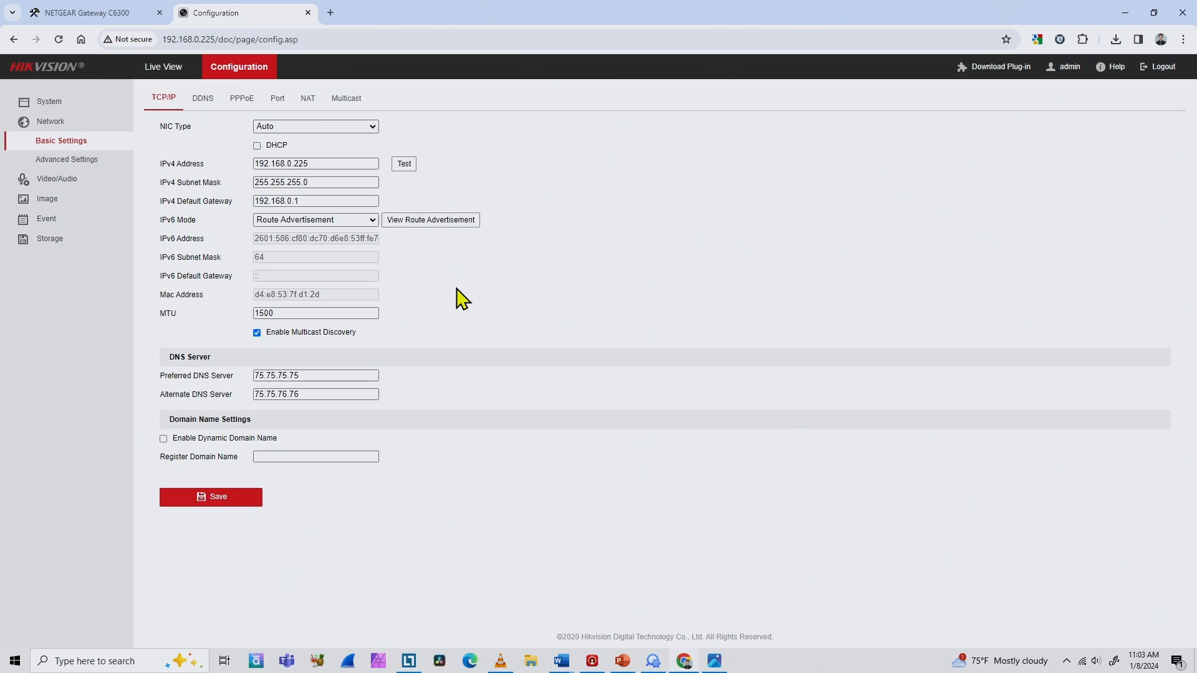
Step: Set the preferred DNS server to 8.8.8.8 and the alternate to 8.8.4.4, saving without rebooting the camera
{"action": "double_click", "coordinate": [310, 376]}
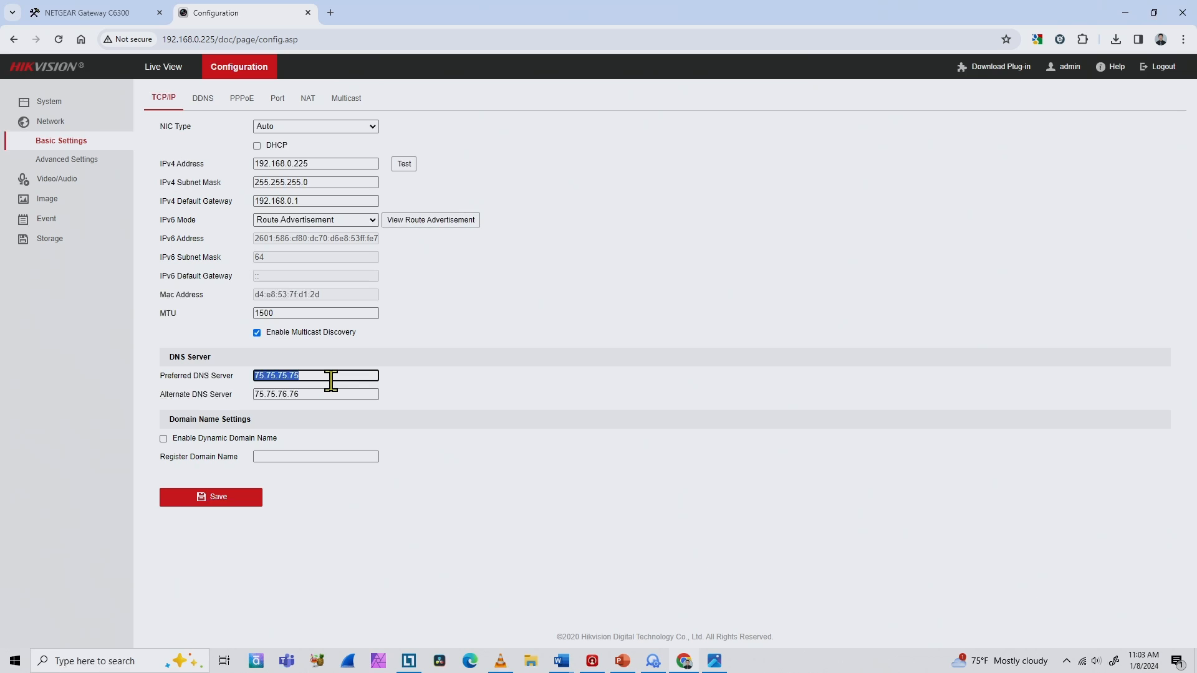
{"action": "type", "text": "8.8"}
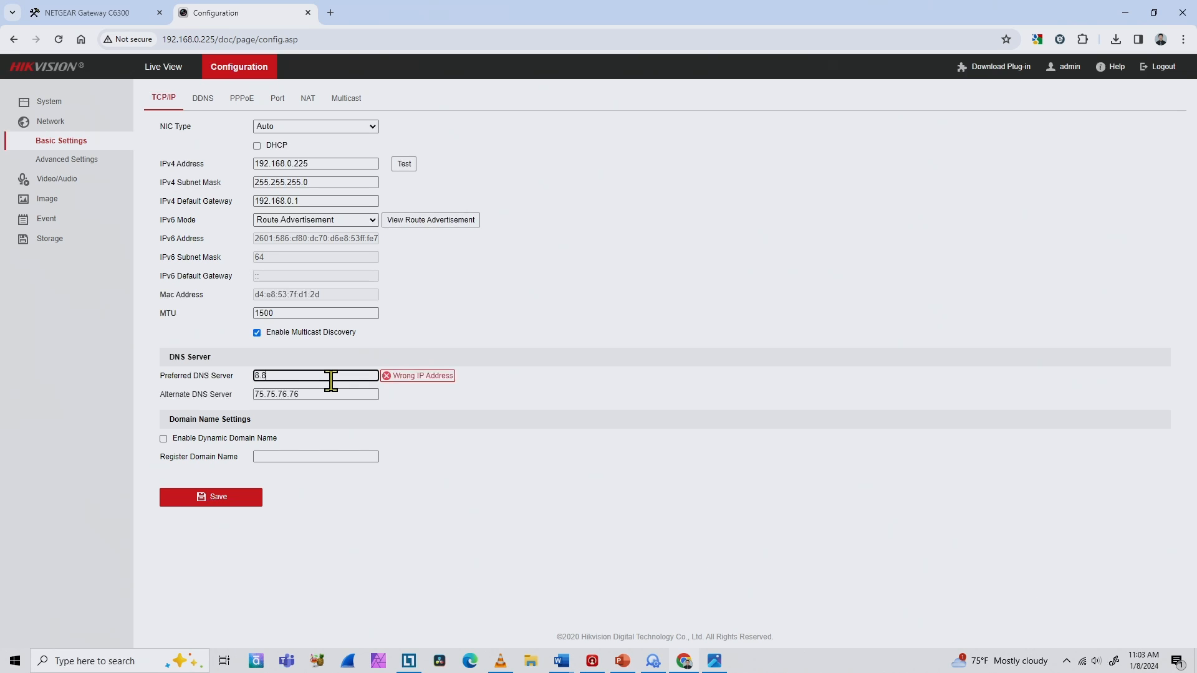
{"action": "type", "text": ".8.8"}
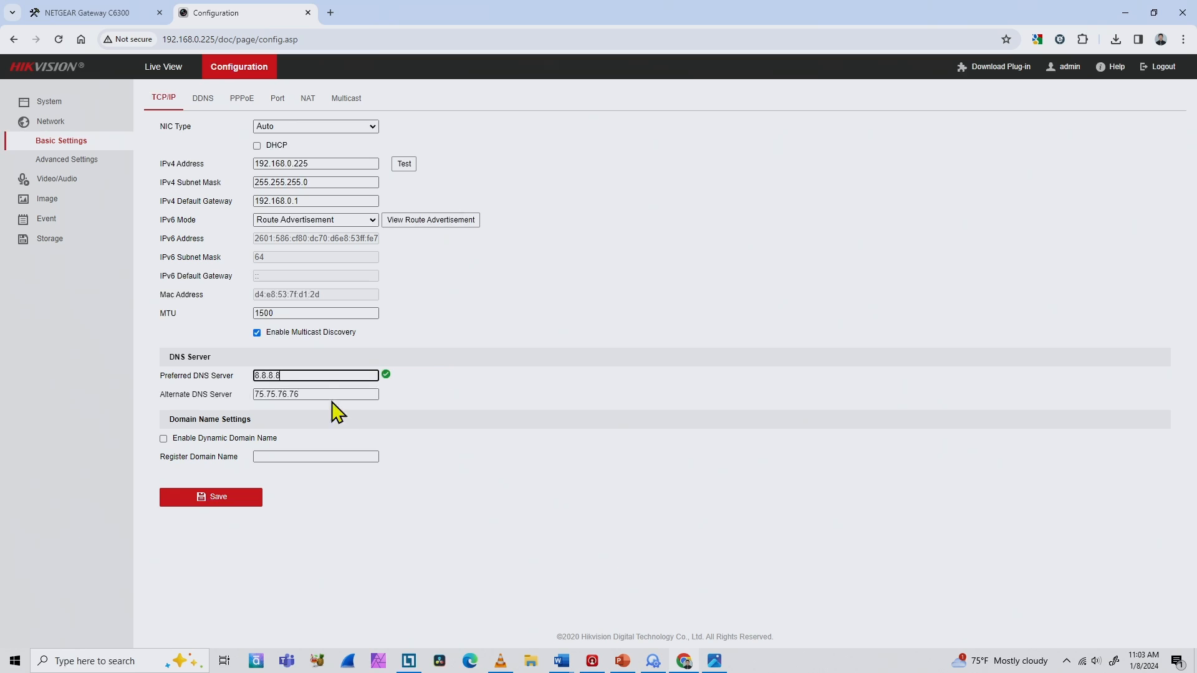
{"action": "key", "text": "Tab"}
{"action": "type", "text": "8"}
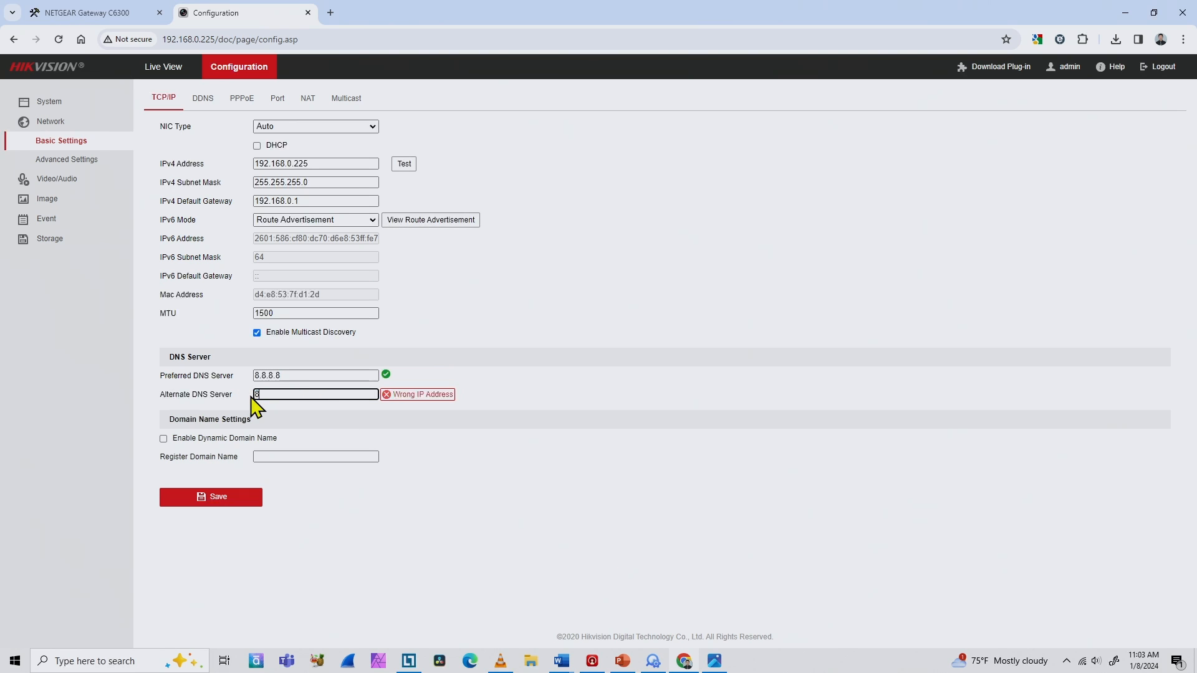
{"action": "type", "text": ".8.4.4"}
{"action": "left_click", "coordinate": [471, 445]}
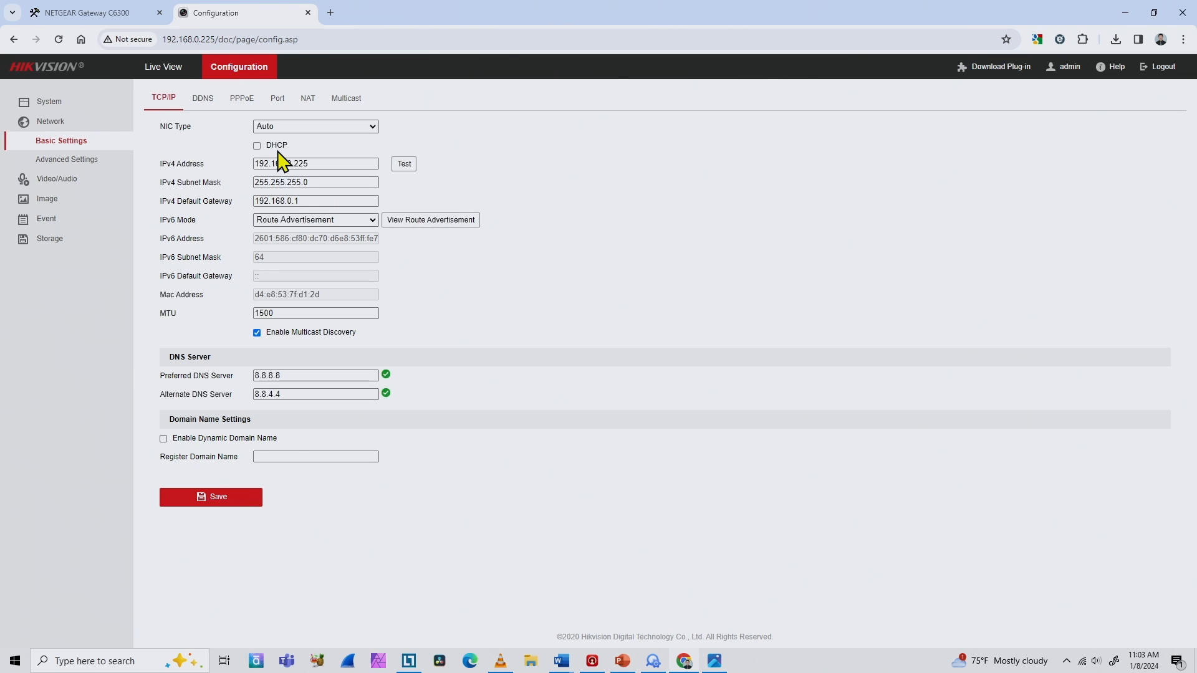
{"action": "left_click", "coordinate": [241, 498]}
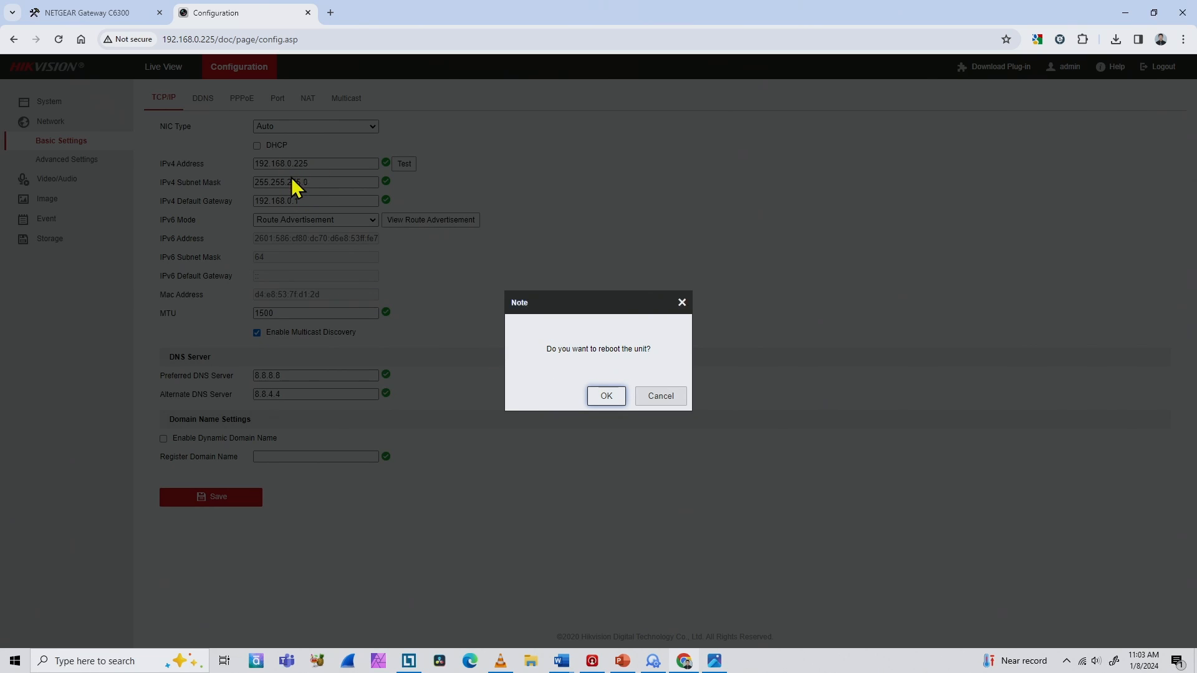
{"action": "left_click", "coordinate": [662, 399]}
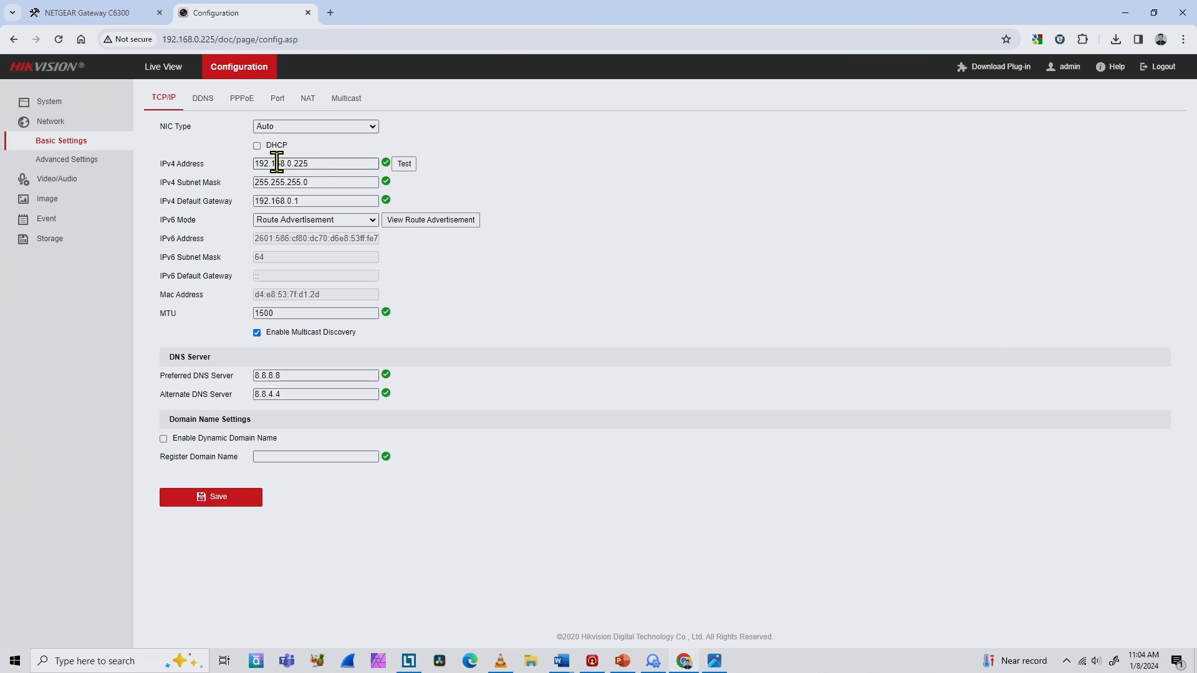
Step: Re-enable DHCP in the camera's TCP/IP settings and save without rebooting the unit
{"action": "left_click", "coordinate": [257, 147]}
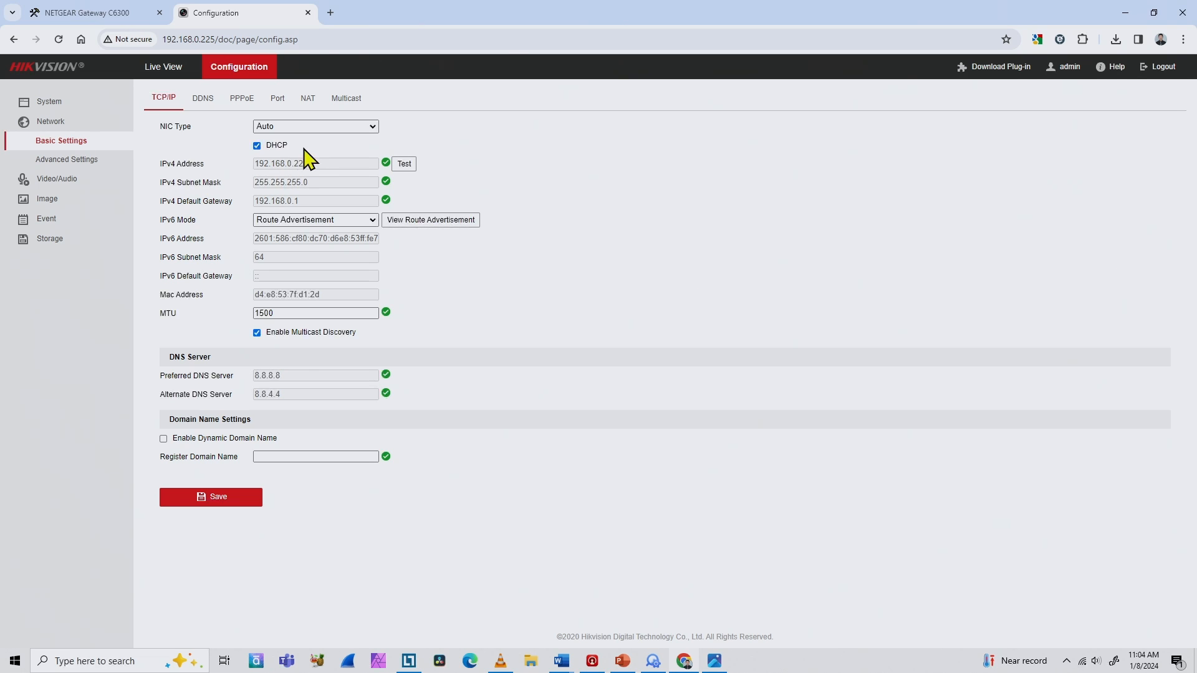
{"action": "left_click", "coordinate": [227, 498]}
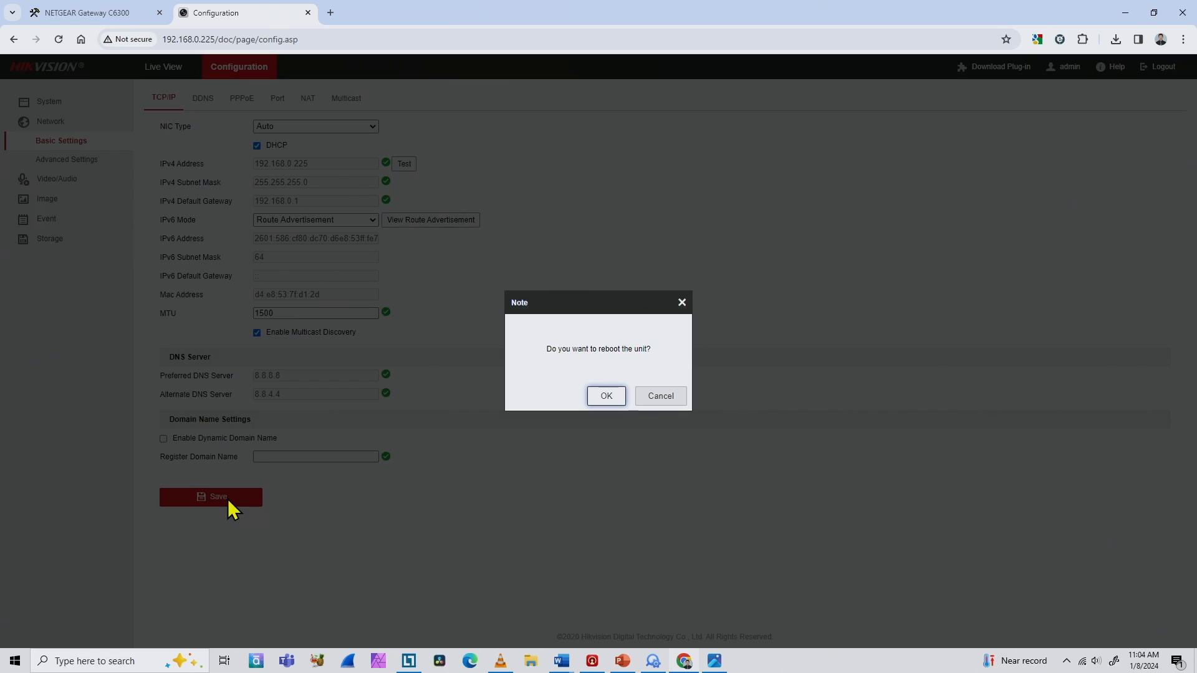
{"action": "left_click", "coordinate": [662, 404]}
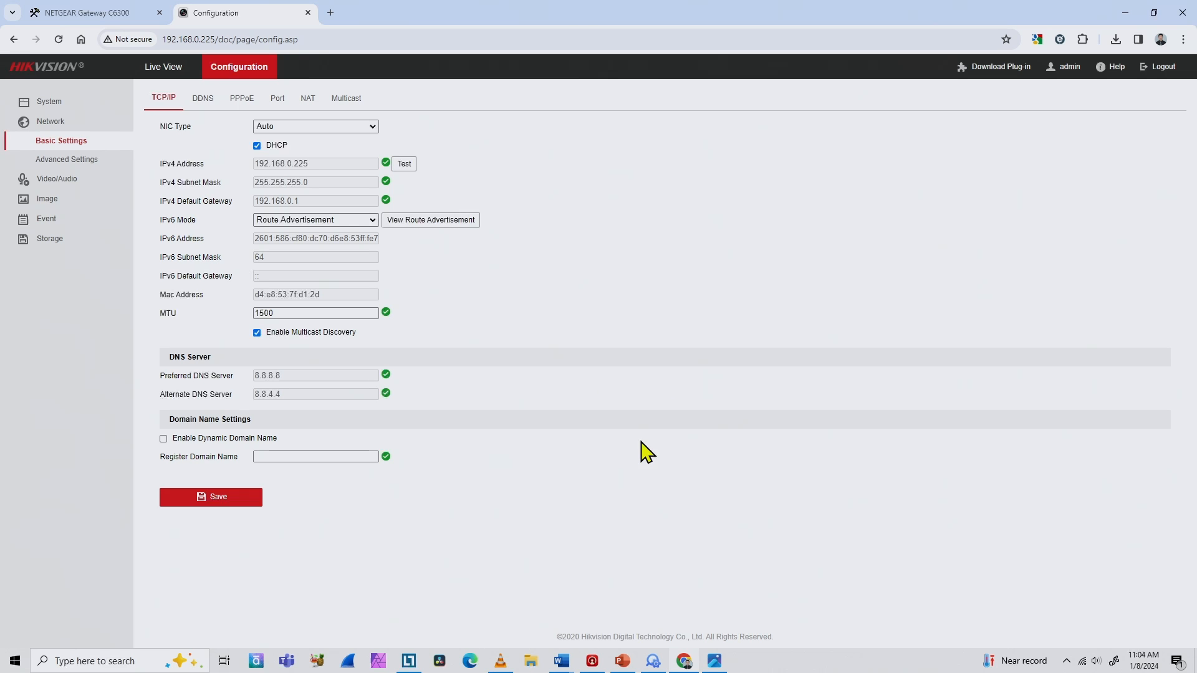
Step: Switch to SADP to review the camera's entry in the device list
{"action": "left_click", "coordinate": [656, 666]}
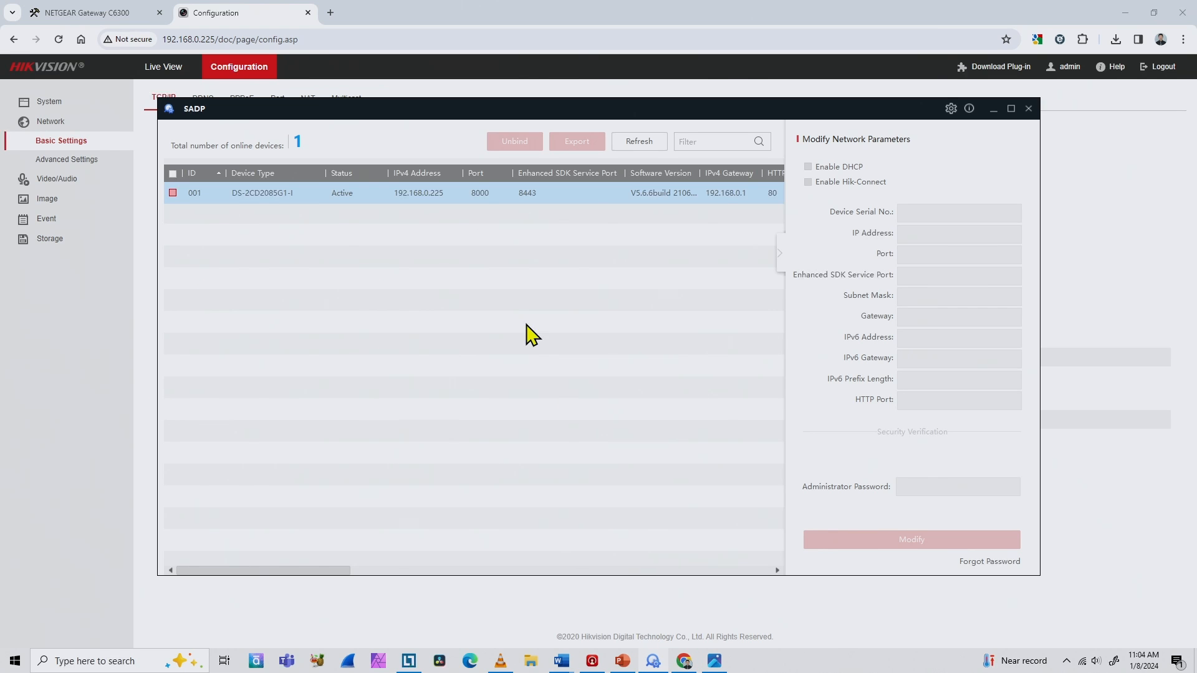